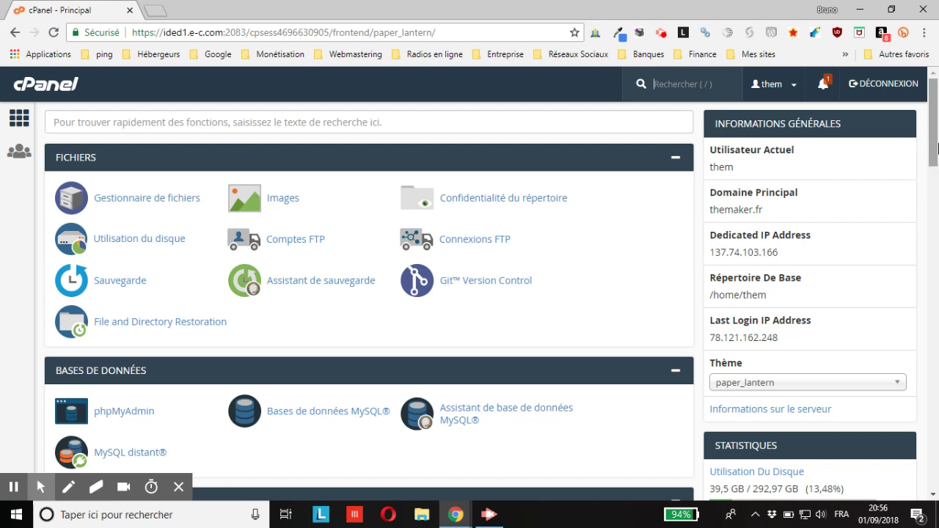
pyautogui.moveTo(935, 147); pyautogui.dragTo(926, 383)
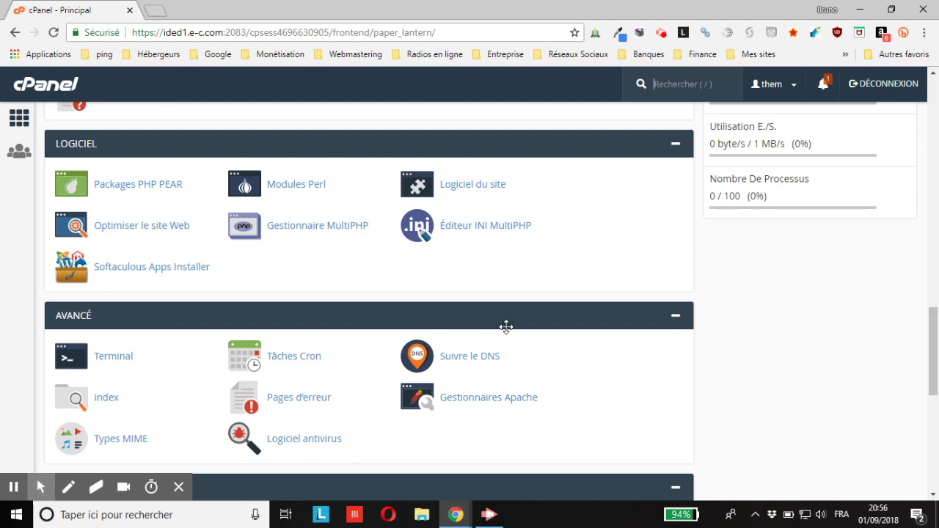
pyautogui.click(112, 270)
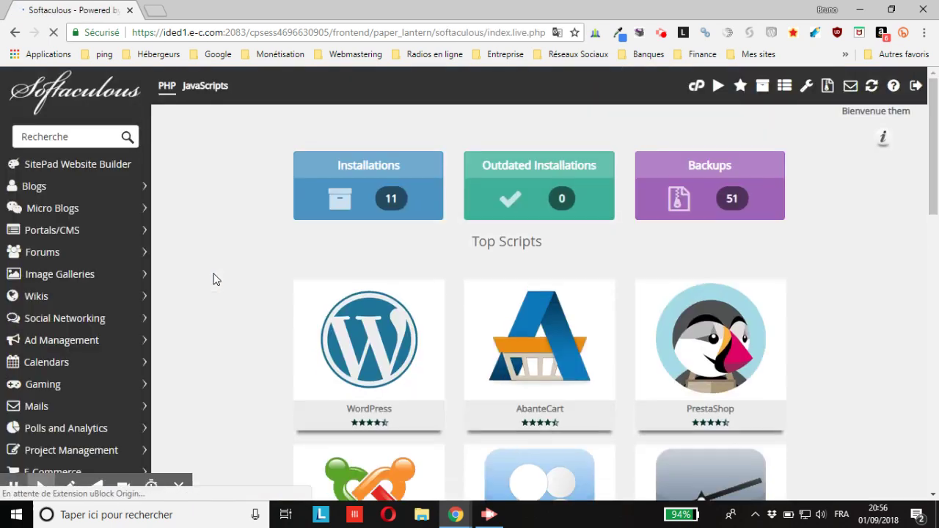
pyautogui.click(353, 193)
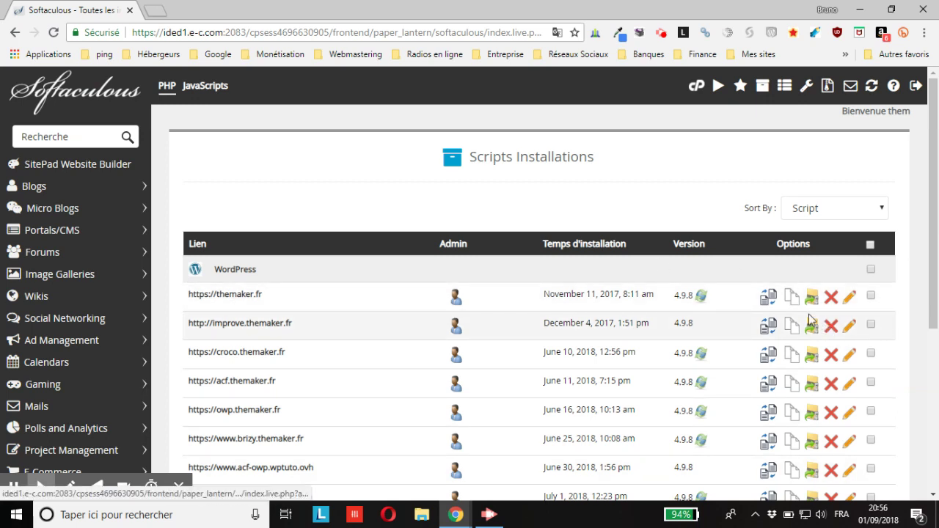
pyautogui.click(766, 297)
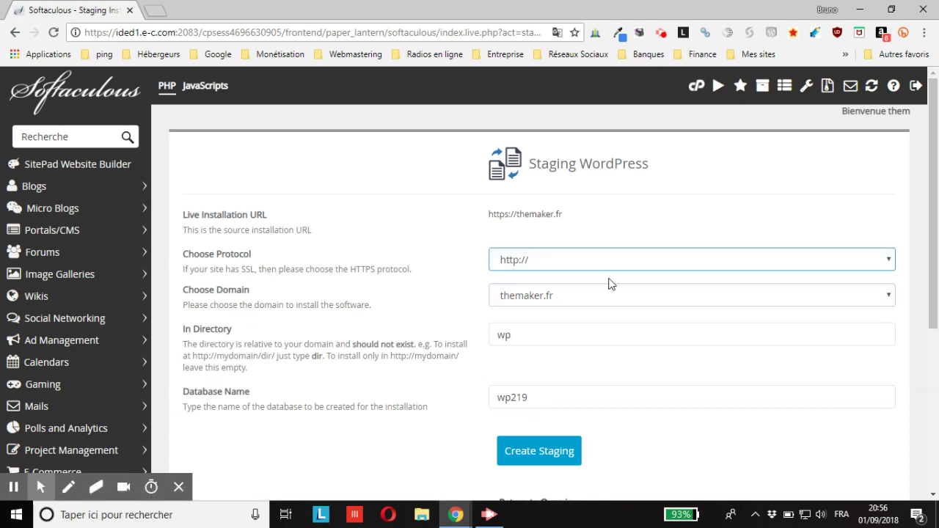
pyautogui.click(584, 266)
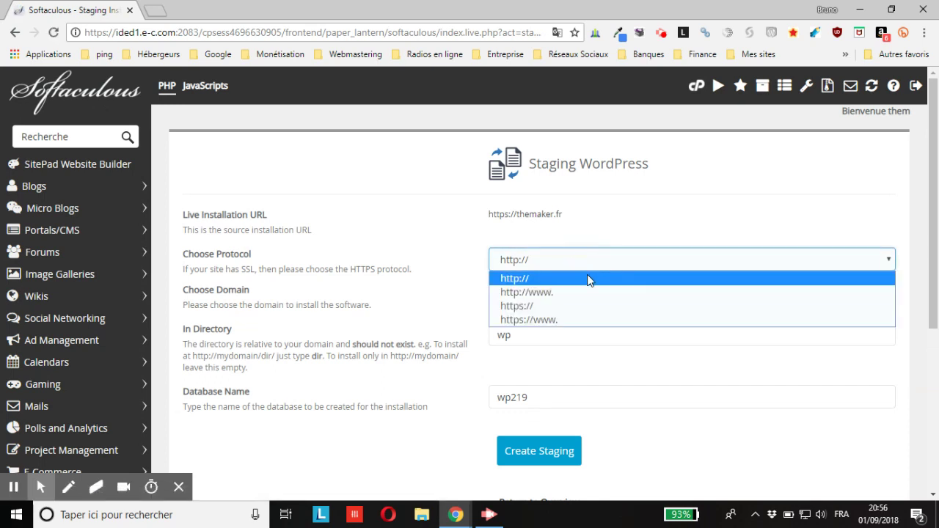
pyautogui.click(551, 307)
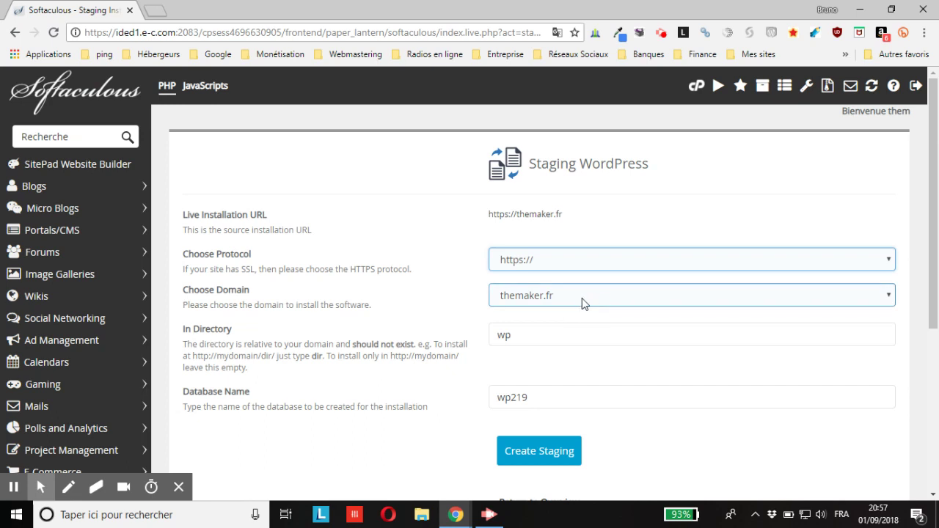
pyautogui.click(527, 338)
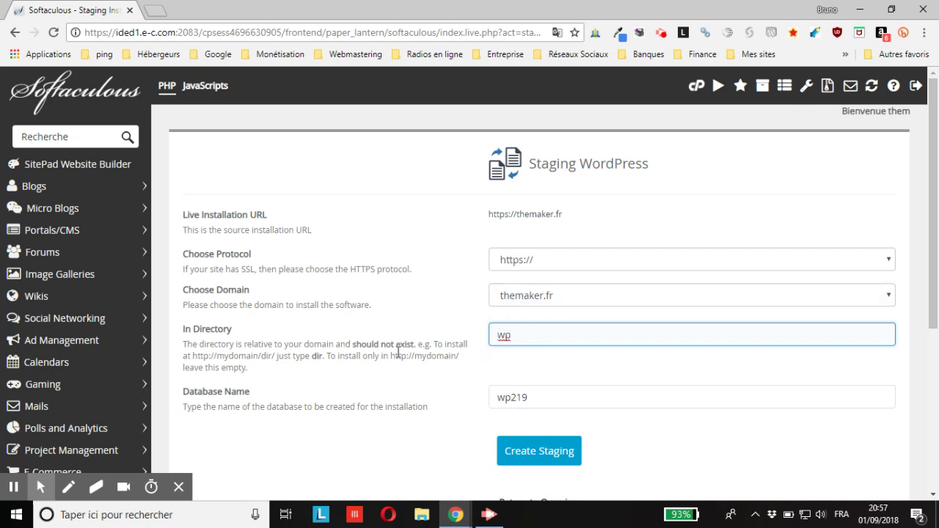
pyautogui.scroll(-2, 440, 448)
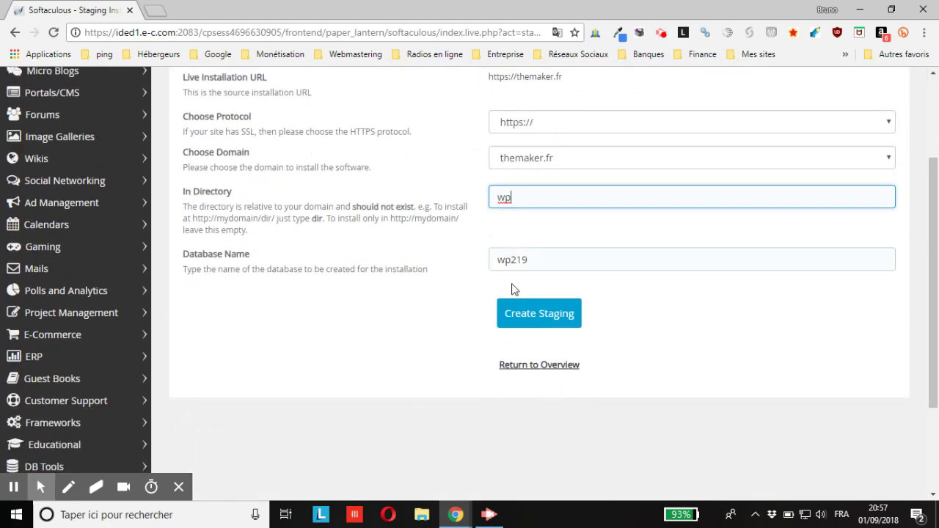
pyautogui.click(530, 318)
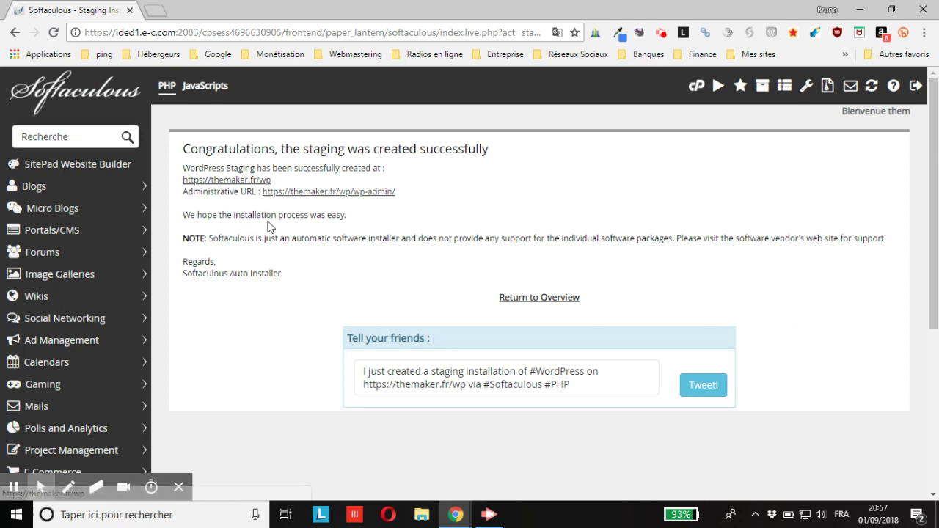
pyautogui.click(220, 180)
pyautogui.click(213, 10)
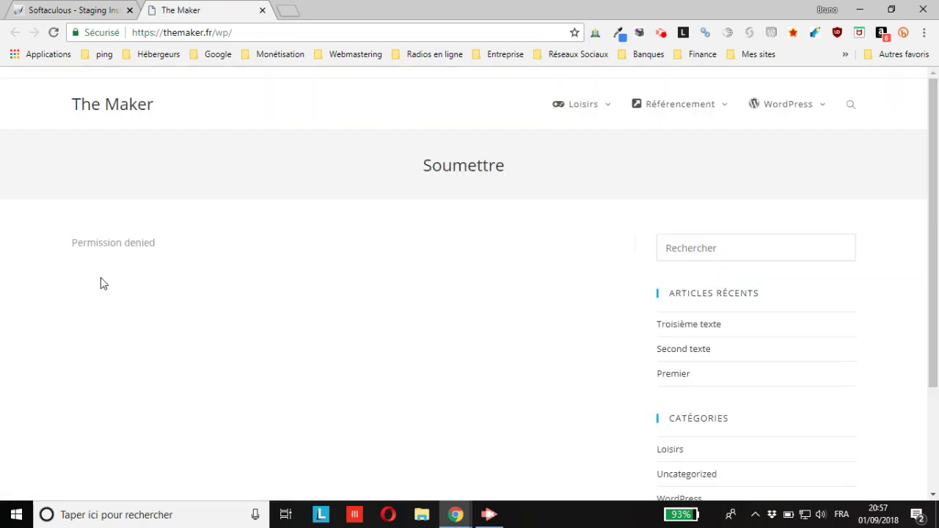
pyautogui.scroll(-3, 236, 237)
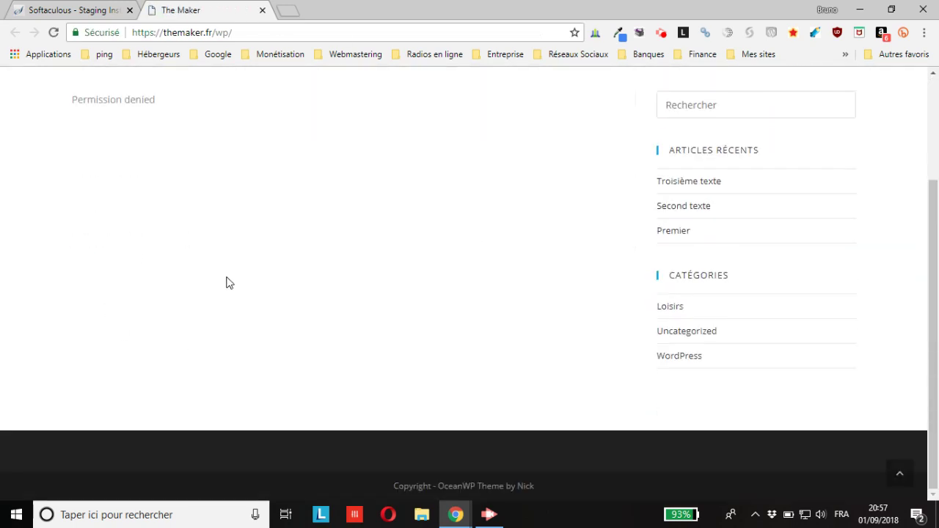
pyautogui.scroll(3, 470, 316)
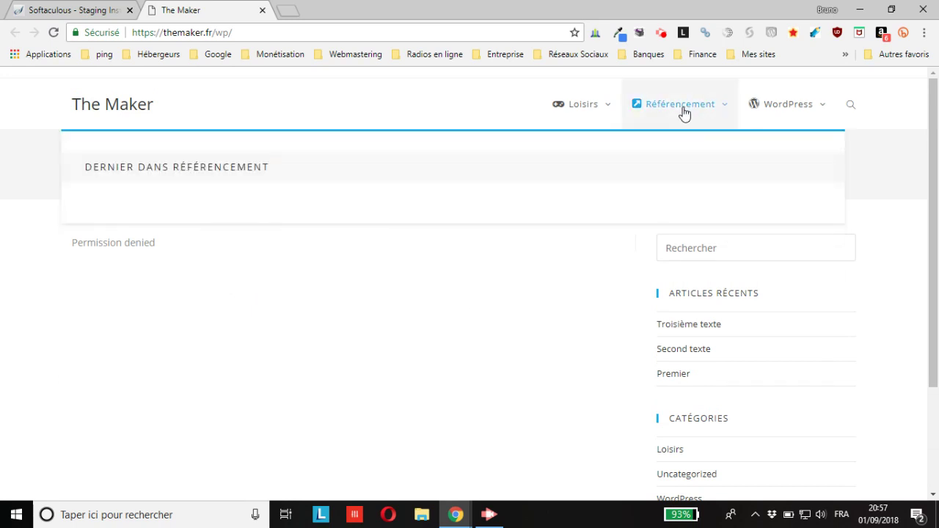
pyautogui.click(681, 107)
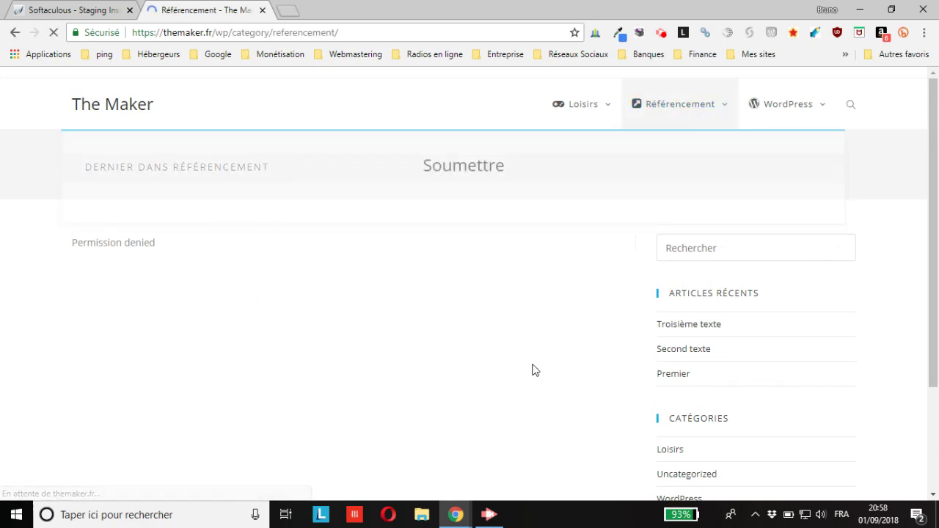
pyautogui.scroll(-3, 511, 352)
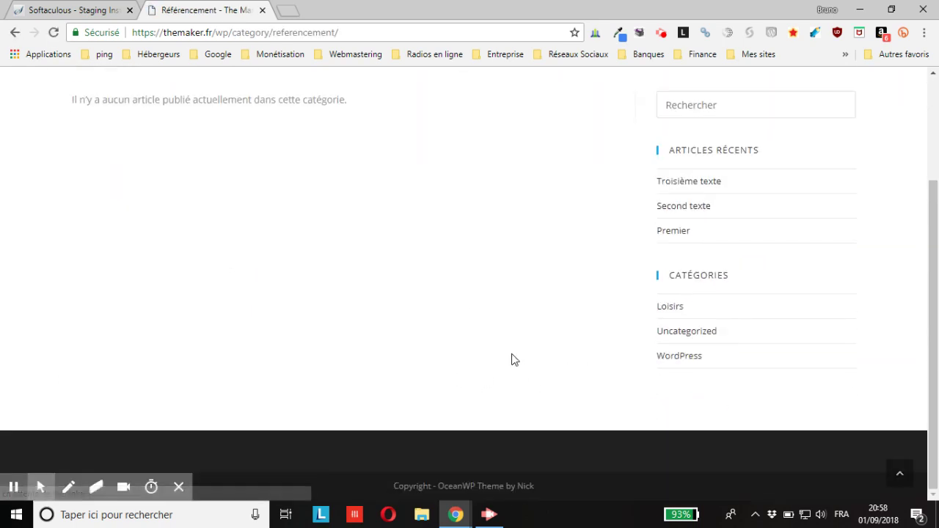
# Open the staging site's WordPress admin dashboard and reload its Référencement category page
pyautogui.click(63, 11)
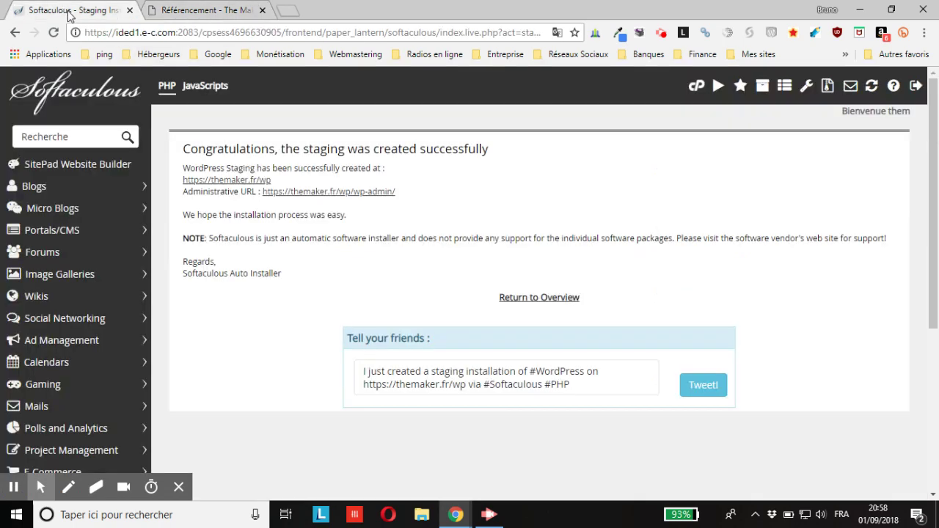
pyautogui.click(337, 192)
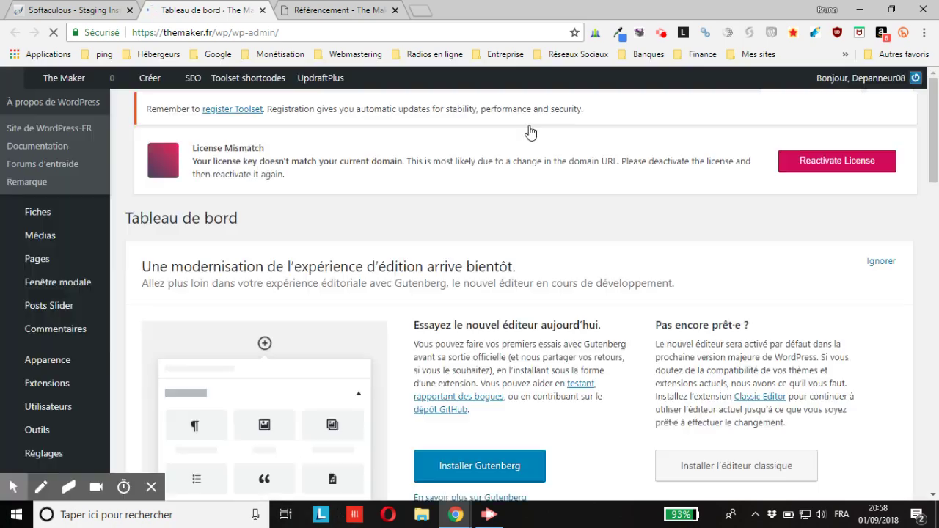
pyautogui.click(286, 10)
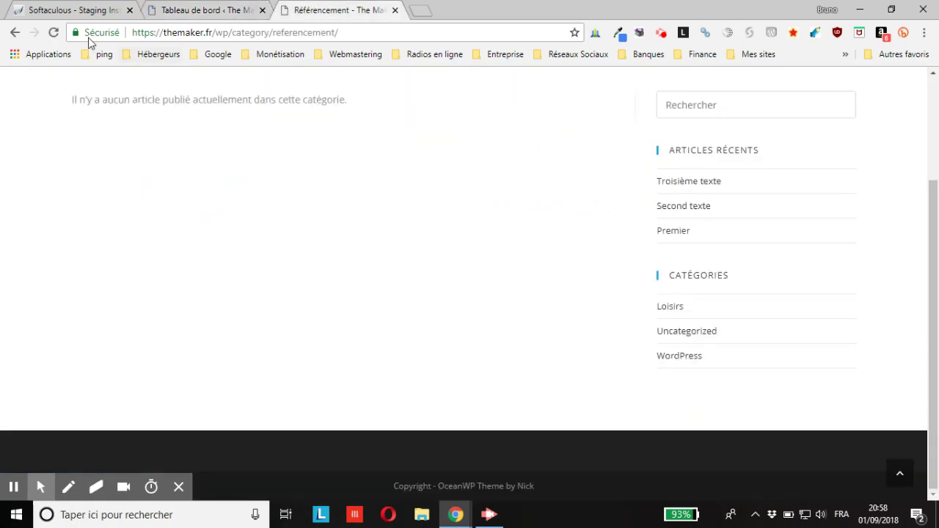
pyautogui.click(53, 32)
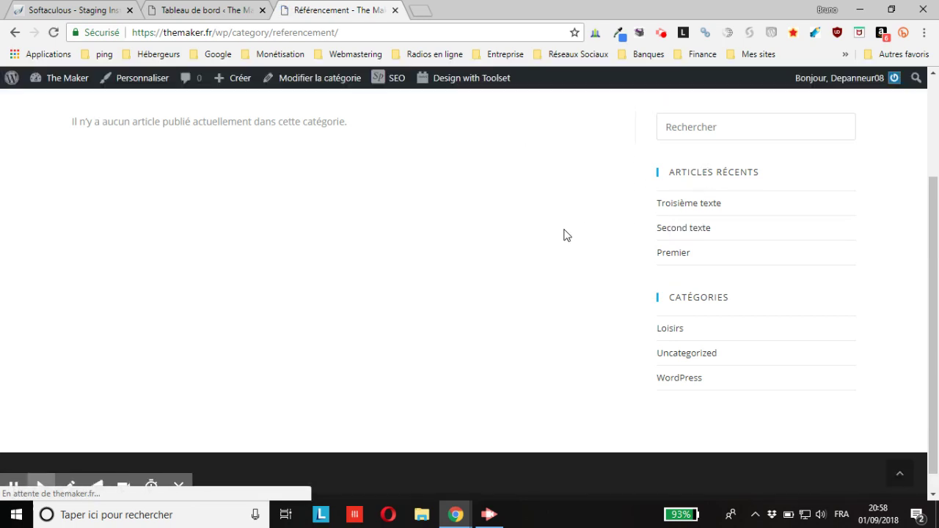
# Return to the staging site's home page and examine the whole Soumettre form page
pyautogui.scroll(2, 391, 256)
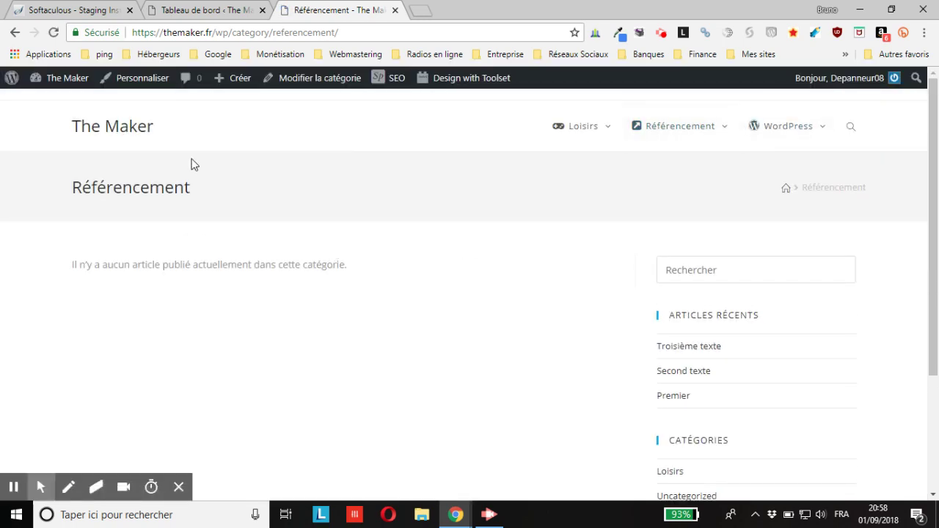
pyautogui.click(123, 132)
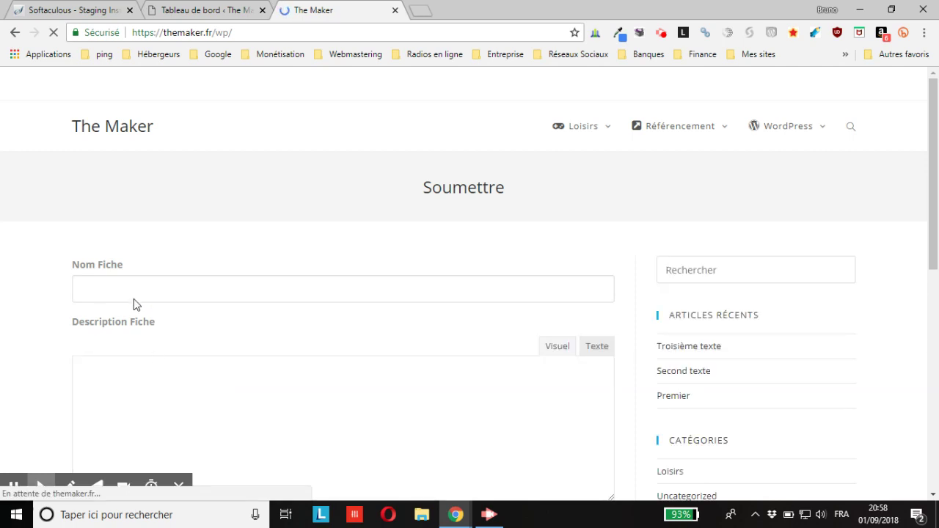
pyautogui.scroll(-5, 351, 330)
pyautogui.scroll(5, 353, 326)
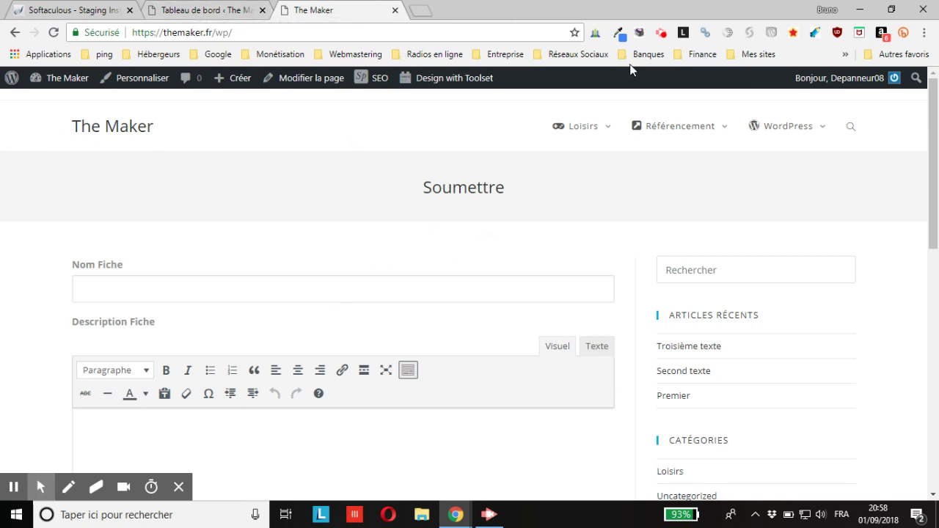
# Open the theme customizer from the staging dashboard and go to the home page settings (Réglages de la page d'accueil)
pyautogui.click(211, 10)
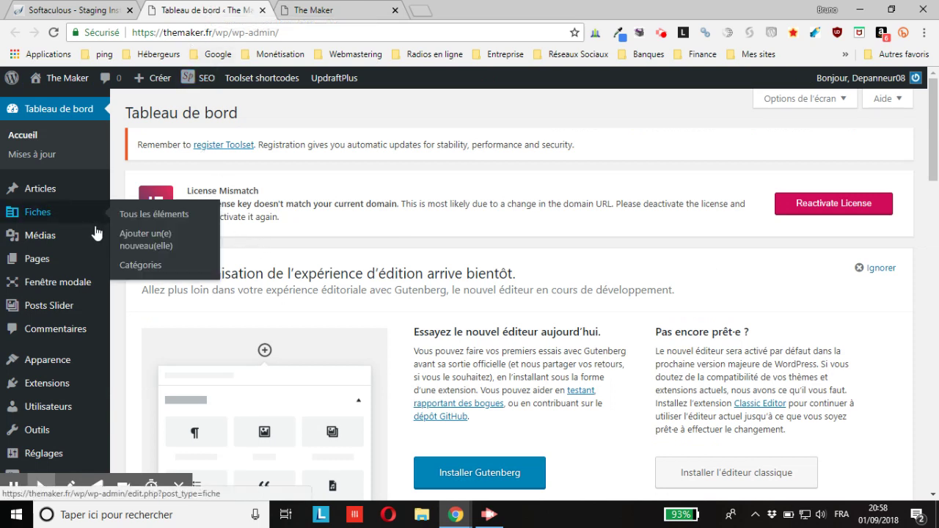
pyautogui.moveTo(95, 314)
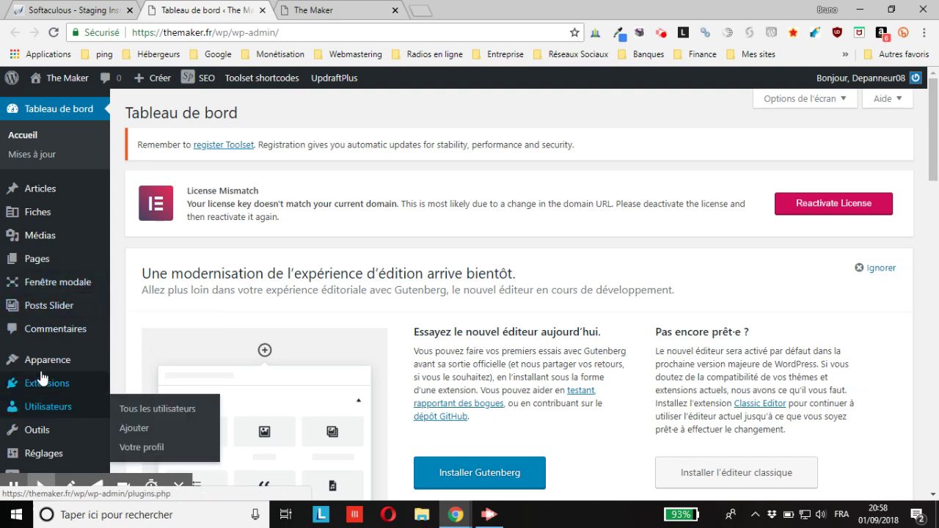
pyautogui.moveTo(42, 362)
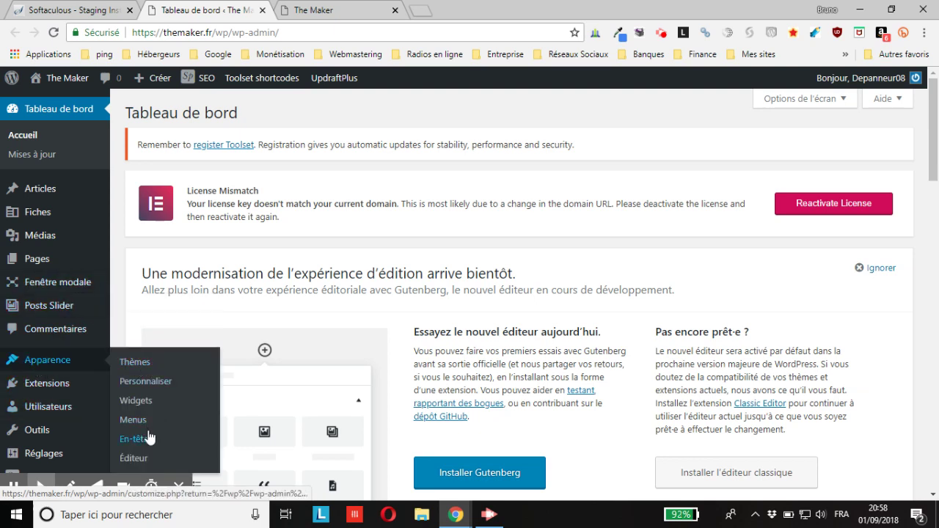
pyautogui.click(163, 386)
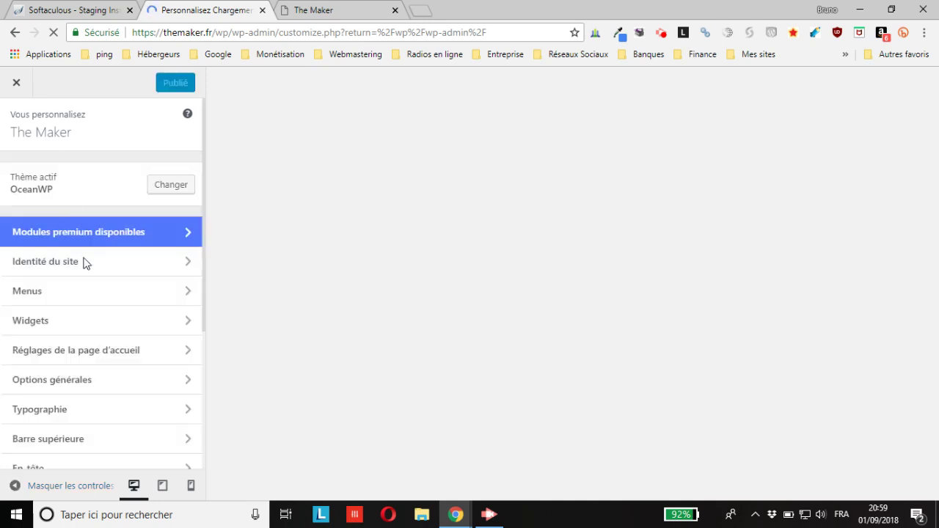
pyautogui.click(63, 352)
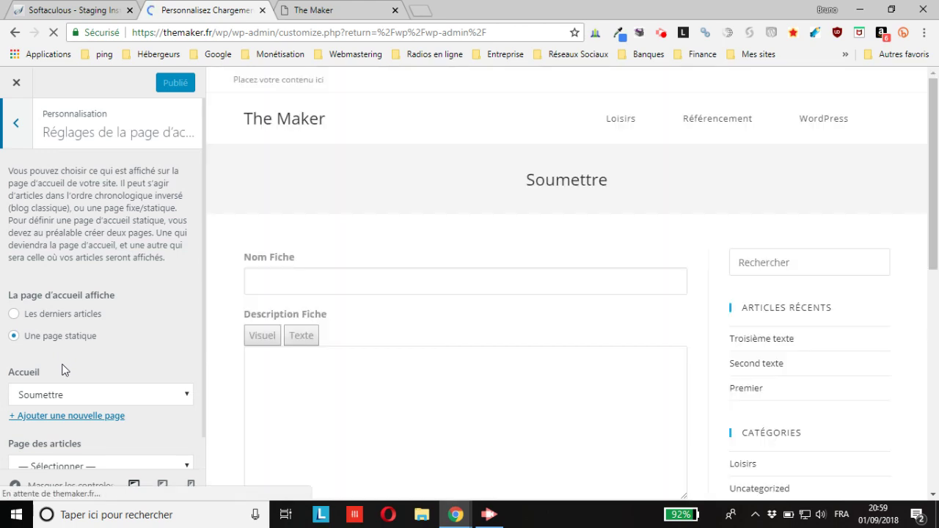
# Make the home page display the latest posts (Les derniers articles), publish the change and close the customizer
pyautogui.scroll(-1, 62, 382)
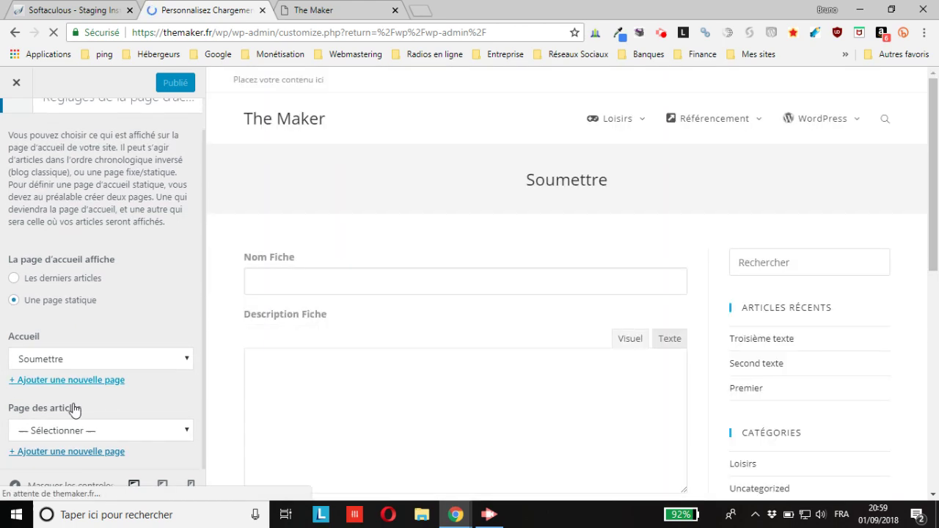
pyautogui.click(84, 360)
pyautogui.click(82, 360)
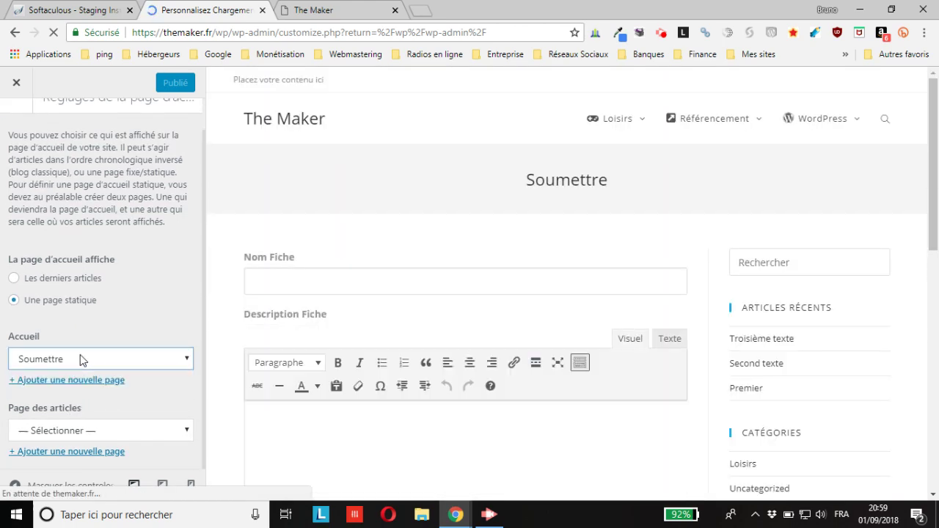
pyautogui.click(15, 279)
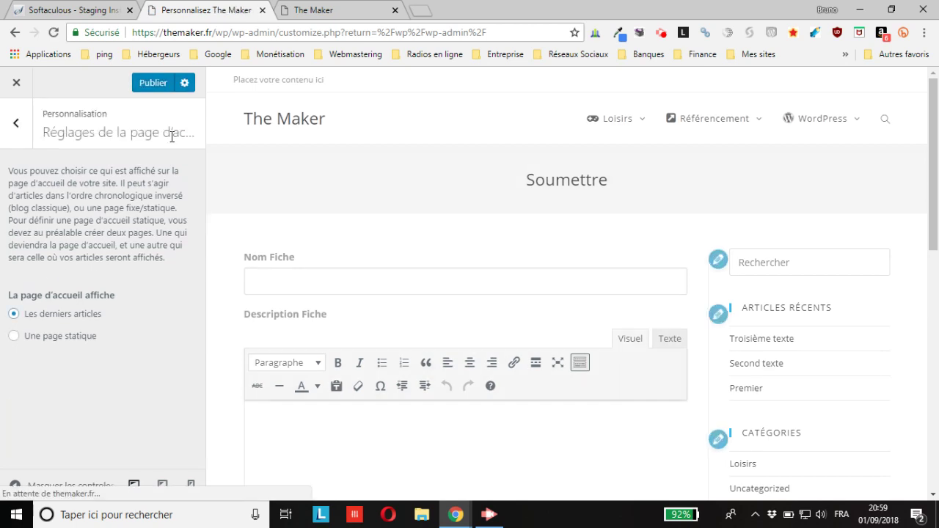
pyautogui.click(155, 83)
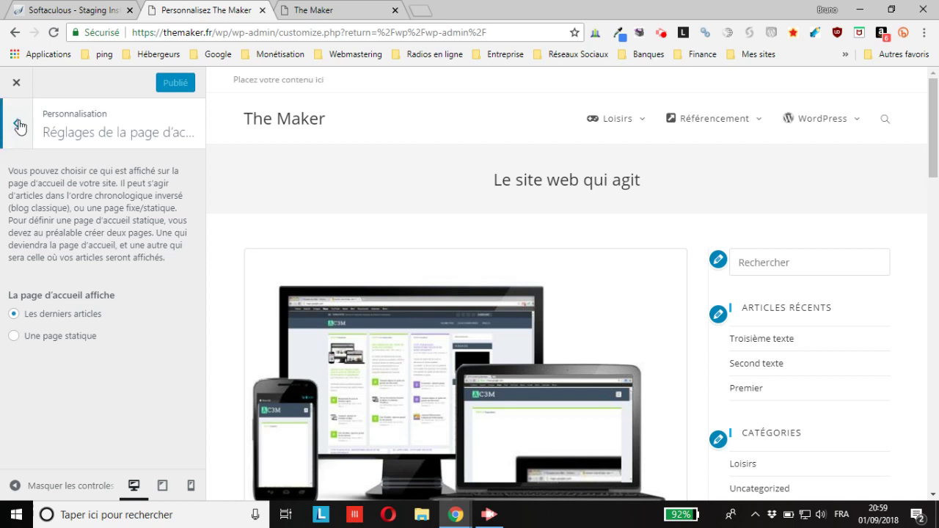
pyautogui.click(15, 125)
pyautogui.click(16, 86)
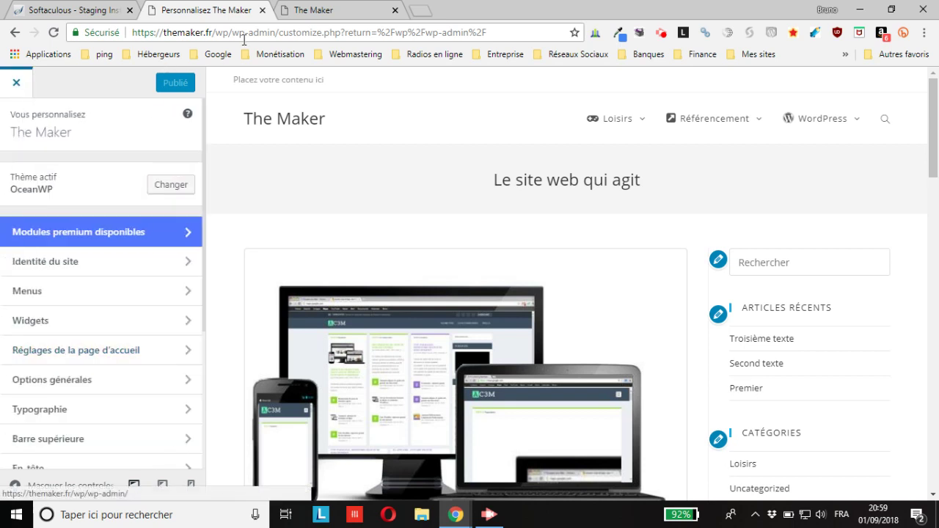
# Reload the staging site's home page and examine the list of posts down to the footer
pyautogui.click(329, 10)
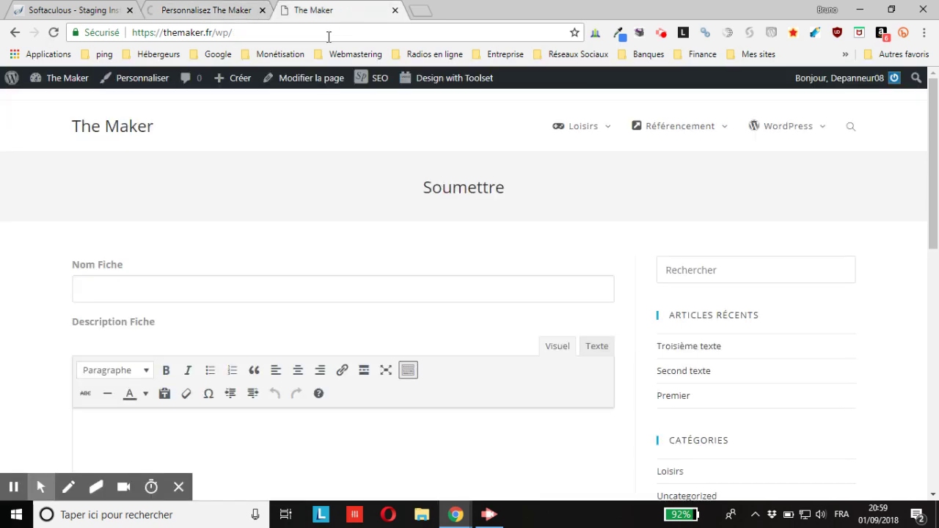
pyautogui.click(53, 33)
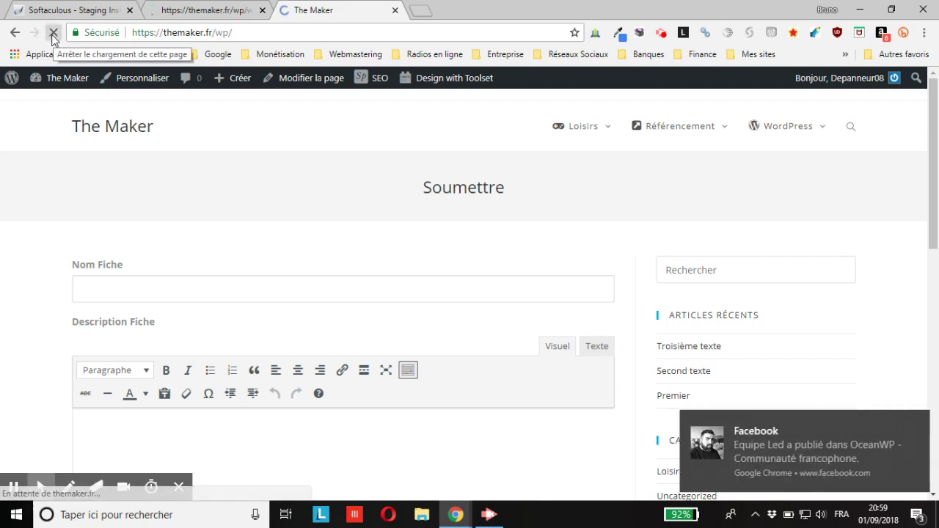
pyautogui.click(913, 423)
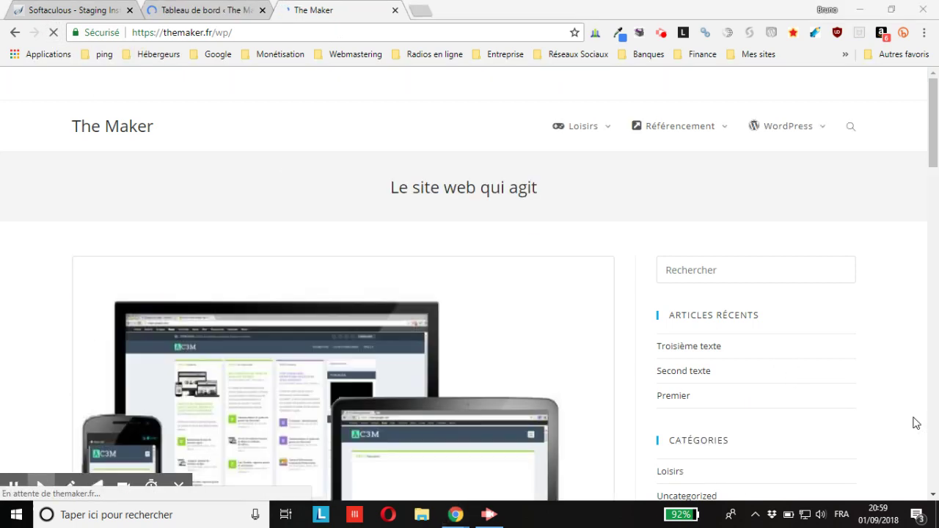
pyautogui.scroll(-15, 336, 339)
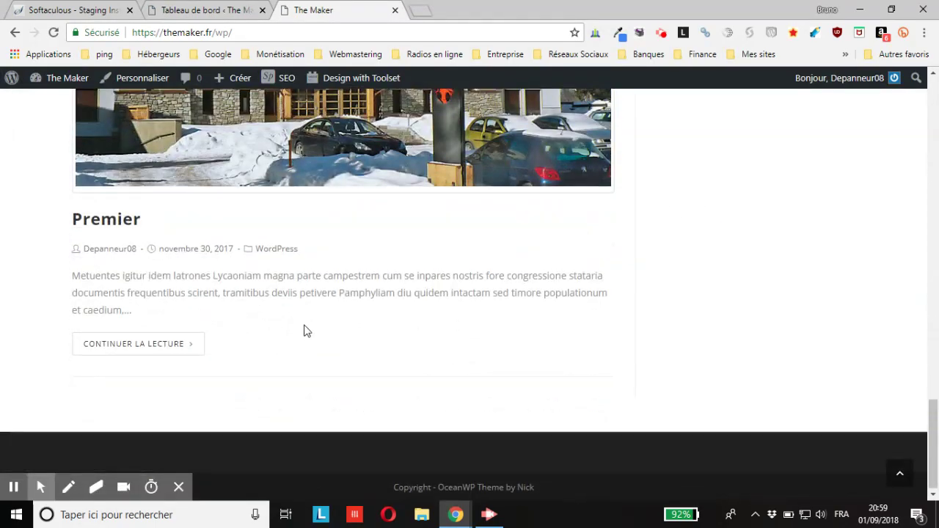
pyautogui.scroll(15, 305, 329)
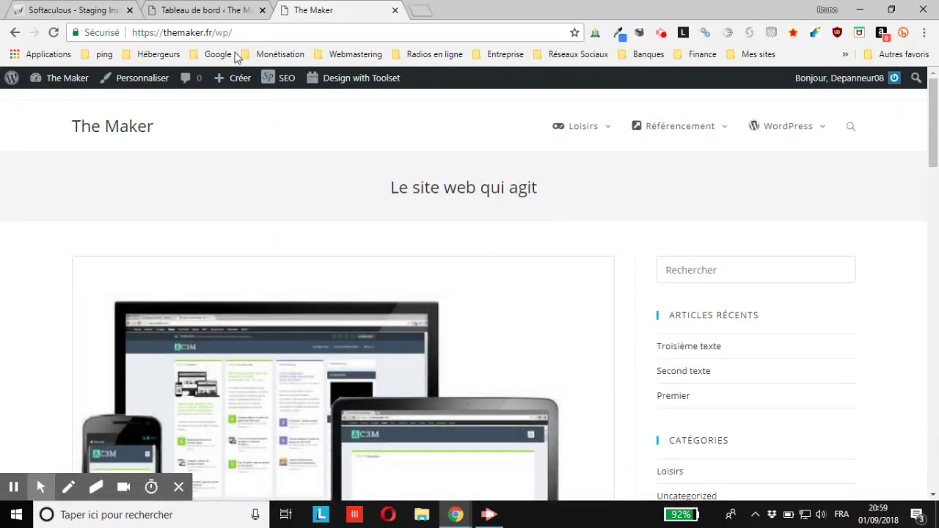
pyautogui.click(187, 10)
pyautogui.click(108, 8)
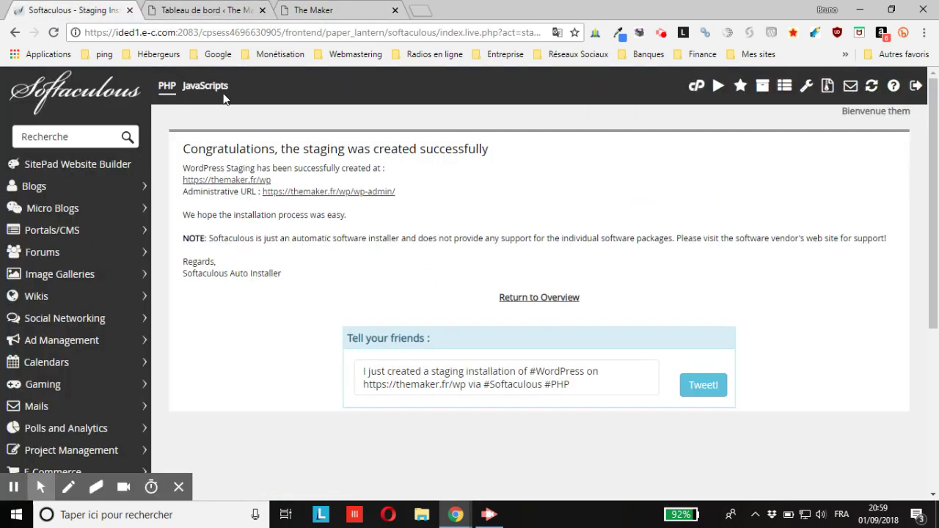
pyautogui.click(543, 302)
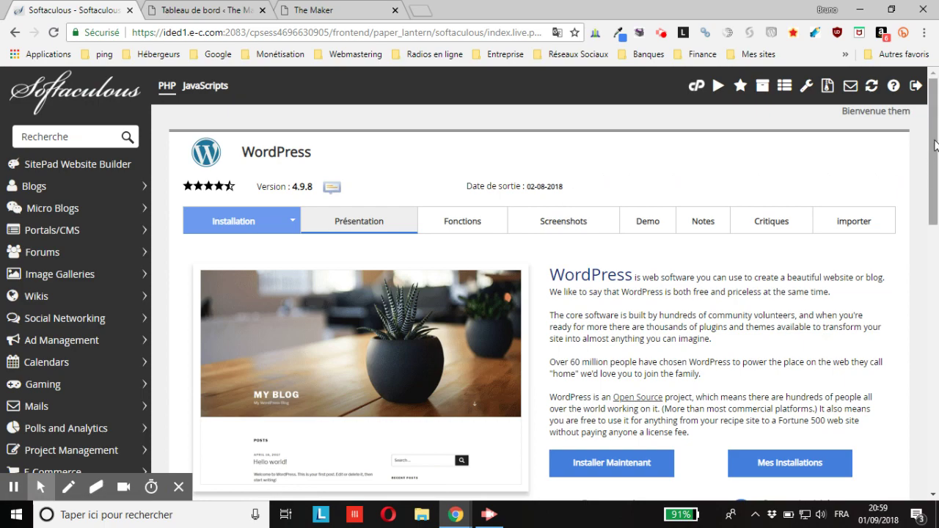
pyautogui.scroll(-2, 760, 176)
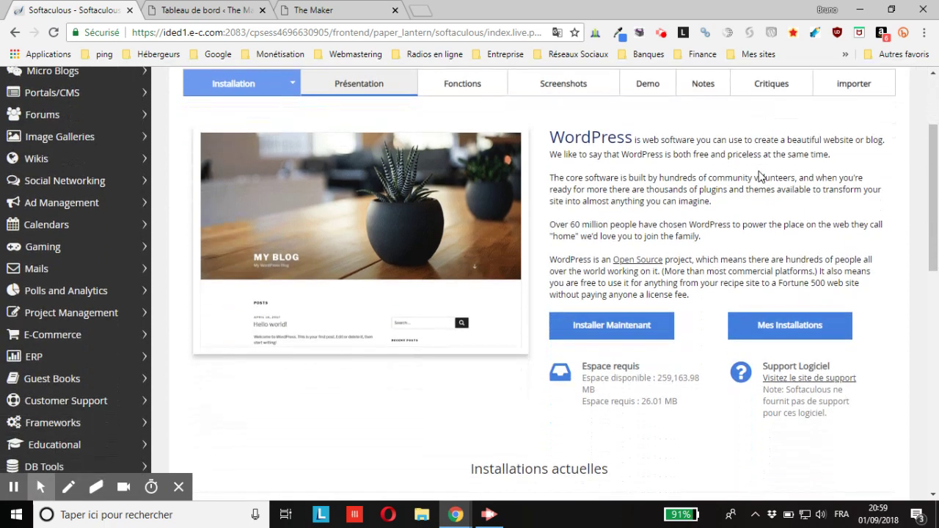
pyautogui.scroll(-6, 763, 177)
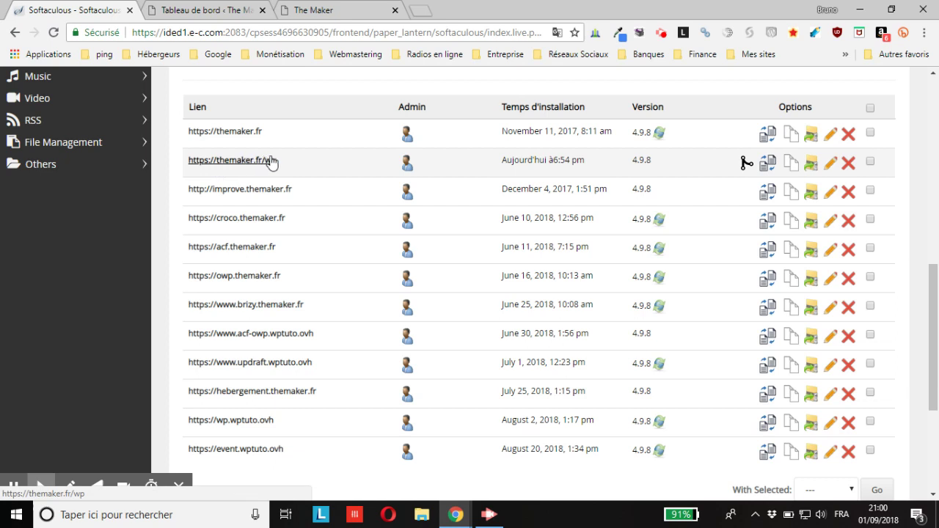
pyautogui.click(744, 161)
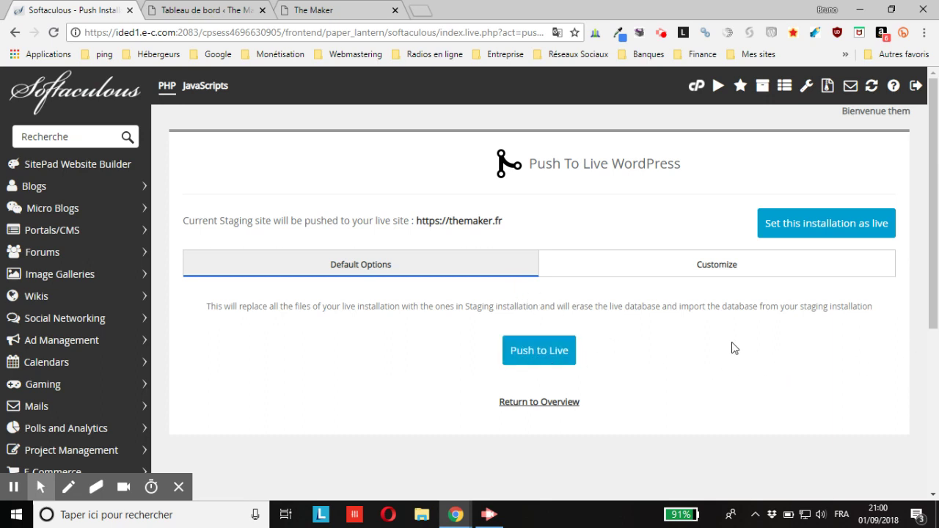
# Open the customized push options and review the file overwrite setting and the database table changes
pyautogui.click(725, 268)
pyautogui.scroll(-3, 595, 306)
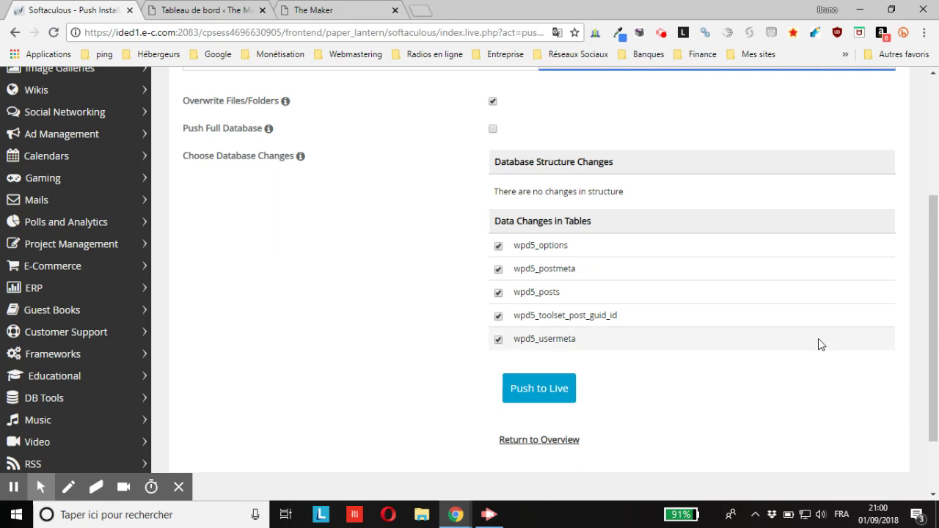
pyautogui.scroll(1, 819, 345)
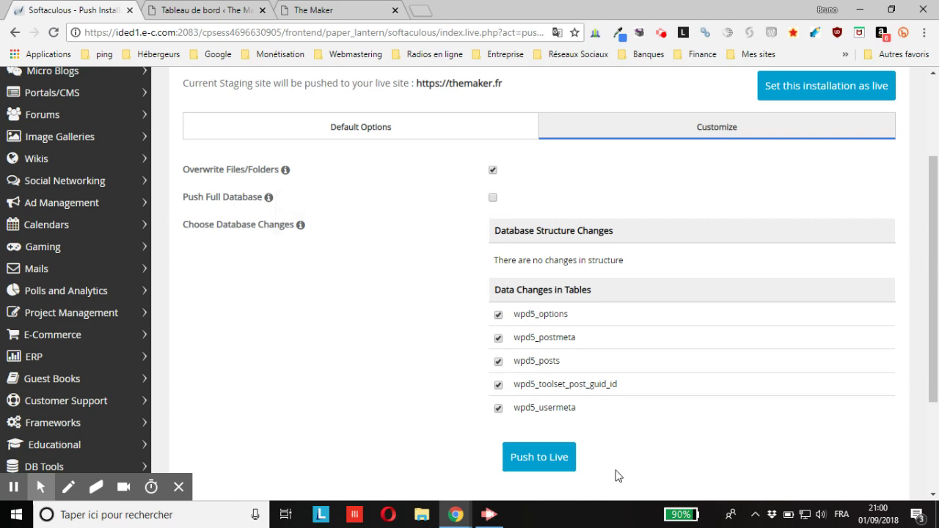
pyautogui.click(526, 461)
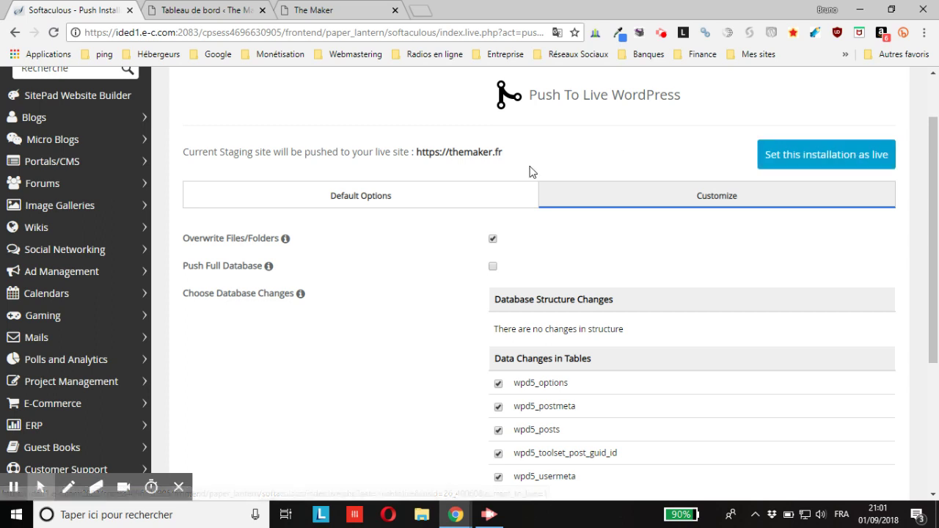
# Look at the staging site's WordPress dashboard and return to the Softaculous push options
pyautogui.click(230, 12)
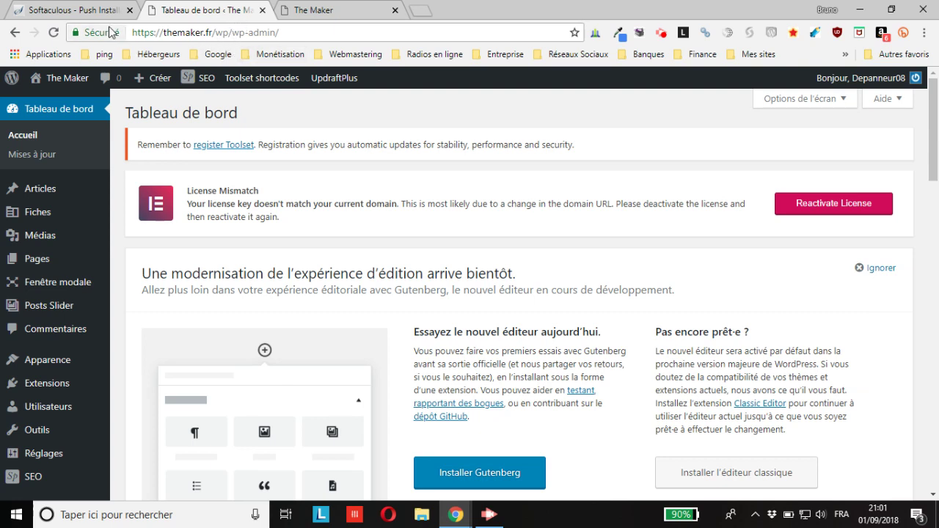
pyautogui.click(93, 11)
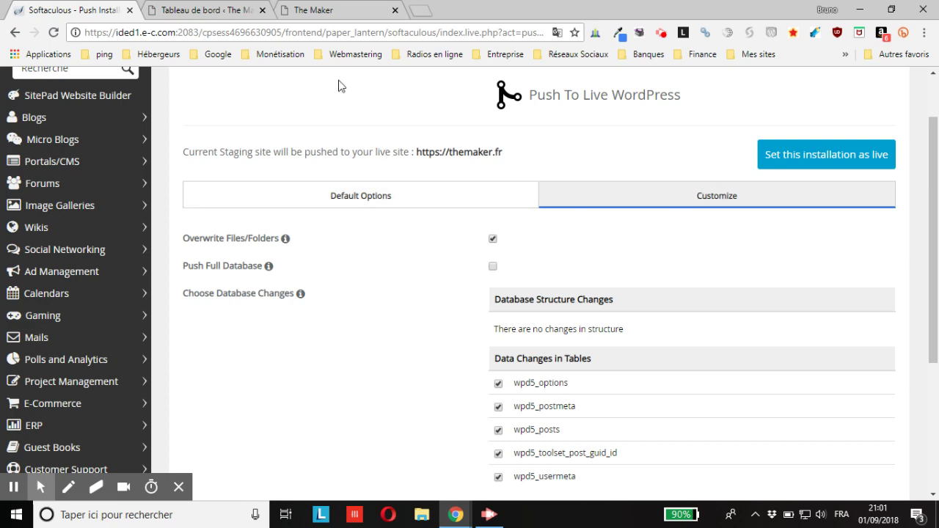
pyautogui.click(220, 11)
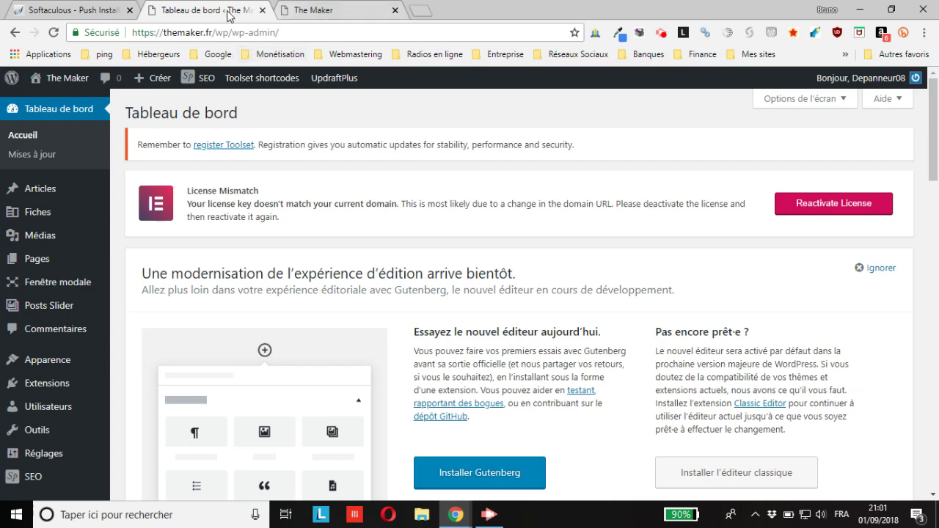
pyautogui.click(96, 10)
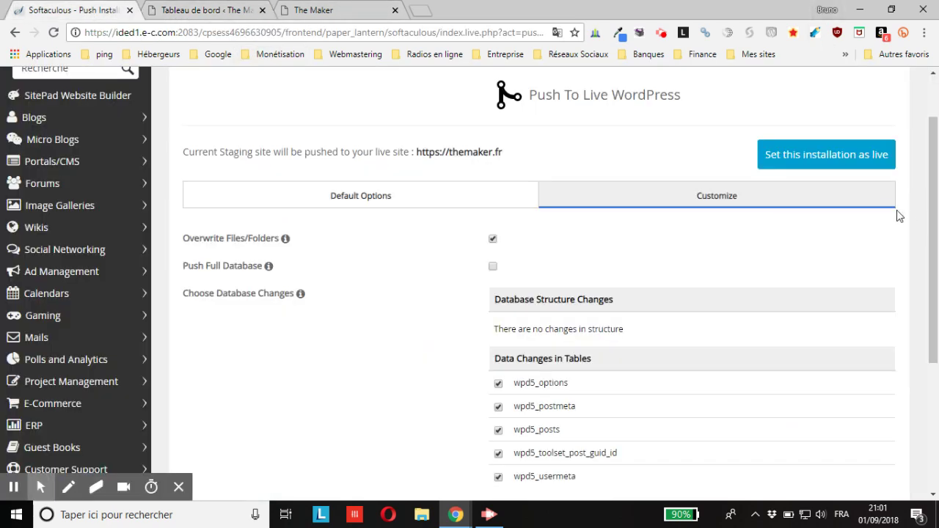
pyautogui.moveTo(930, 196); pyautogui.dragTo(937, 294)
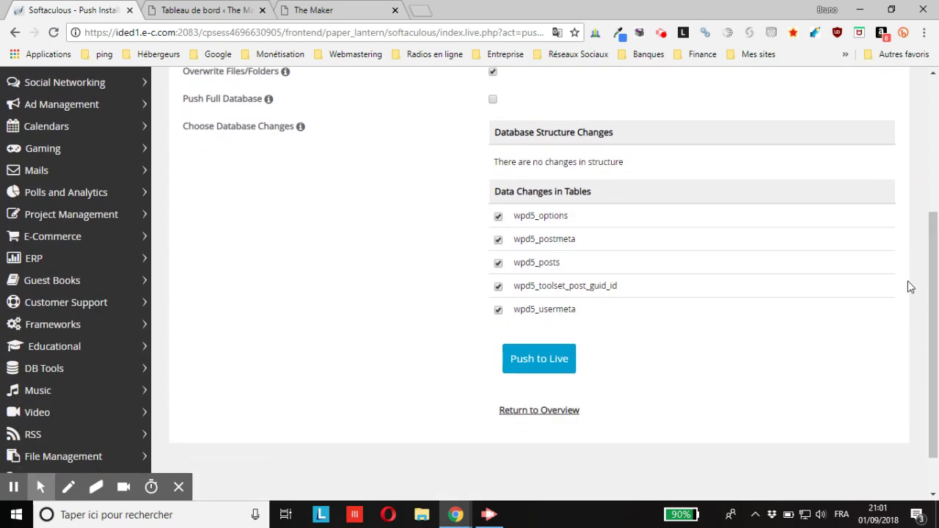
pyautogui.moveTo(930, 281); pyautogui.dragTo(933, 230)
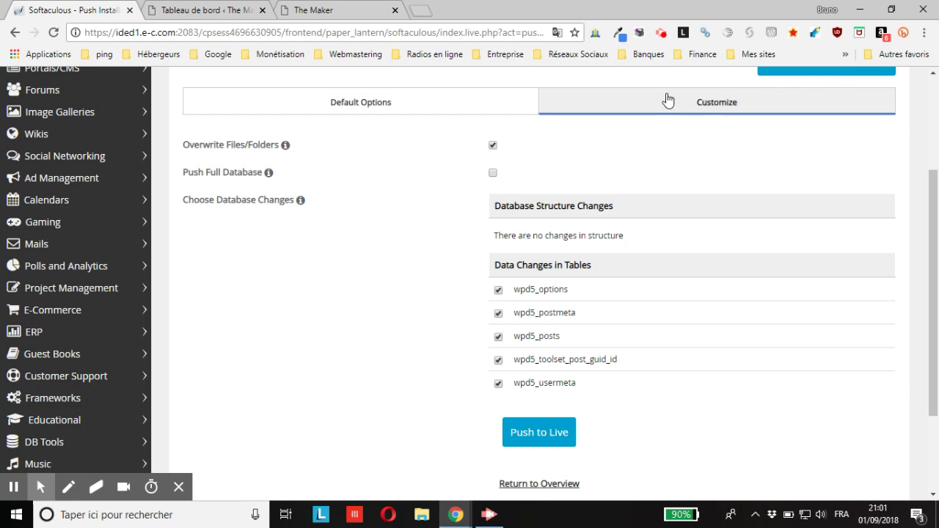
pyautogui.click(540, 439)
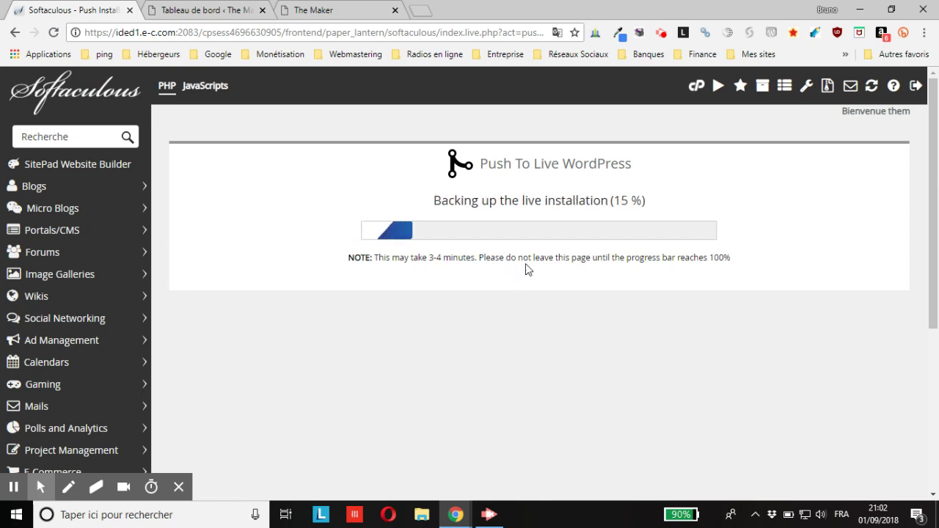
pyautogui.click(12, 487)
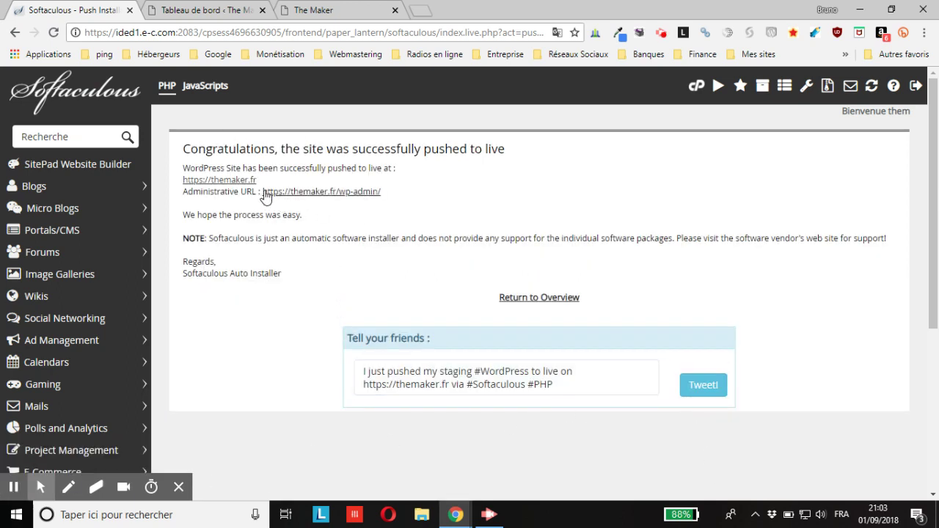
pyautogui.click(543, 301)
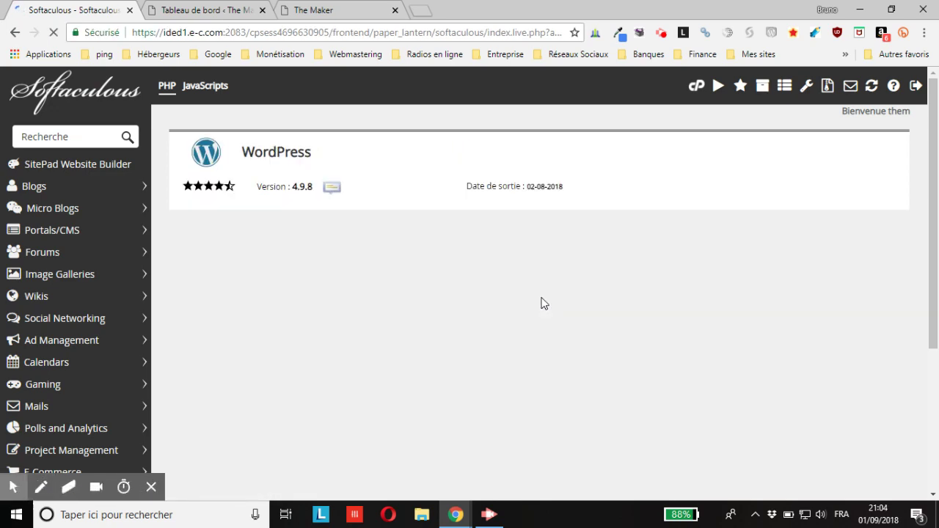
pyautogui.scroll(-4, 530, 308)
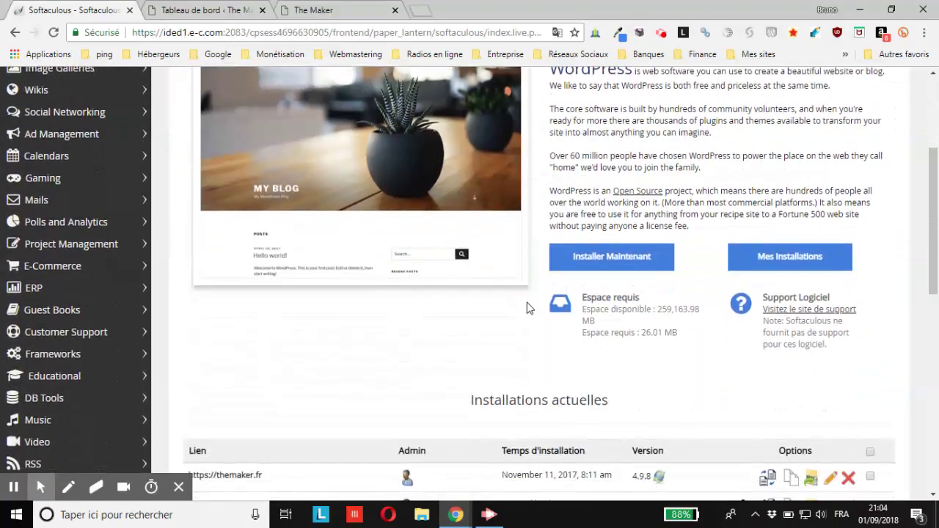
pyautogui.scroll(-3, 529, 309)
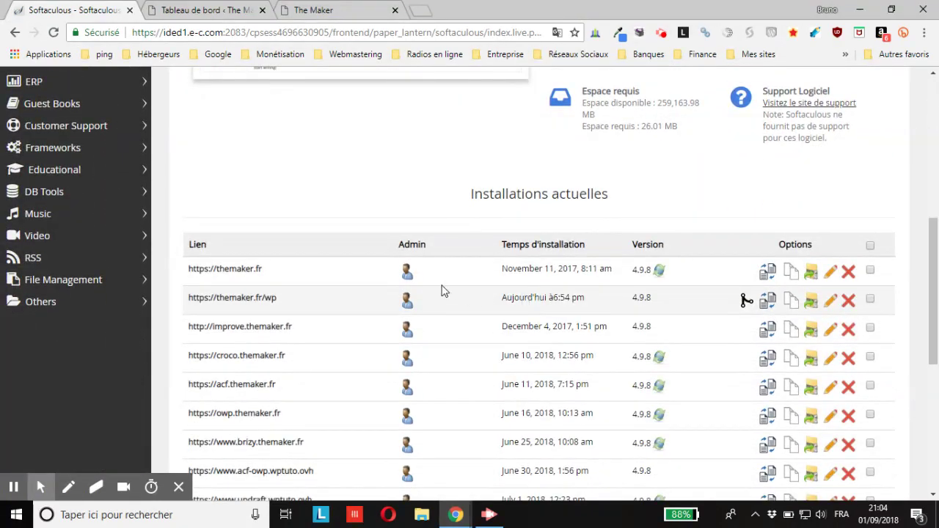
pyautogui.middleClick(220, 276)
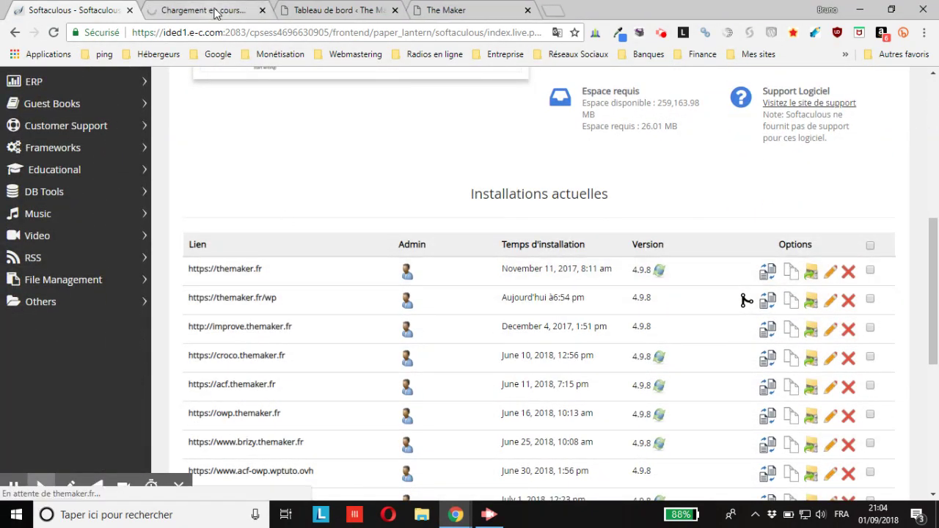
pyautogui.click(213, 10)
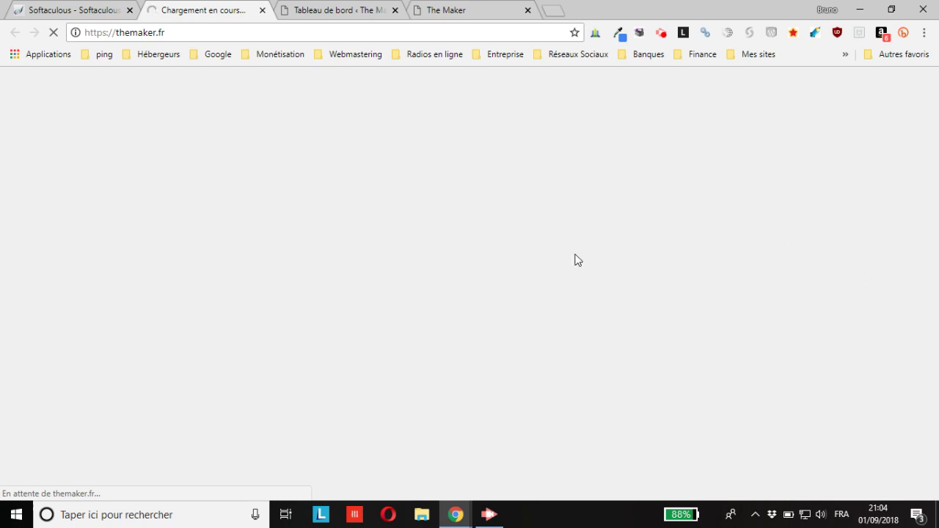